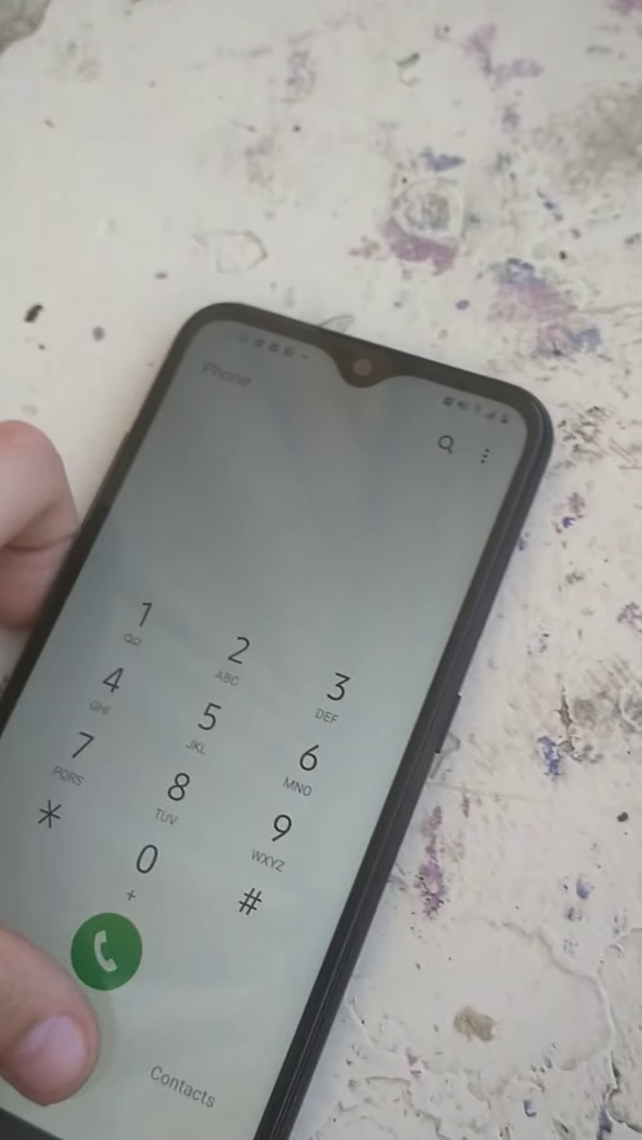
click(53, 1033)
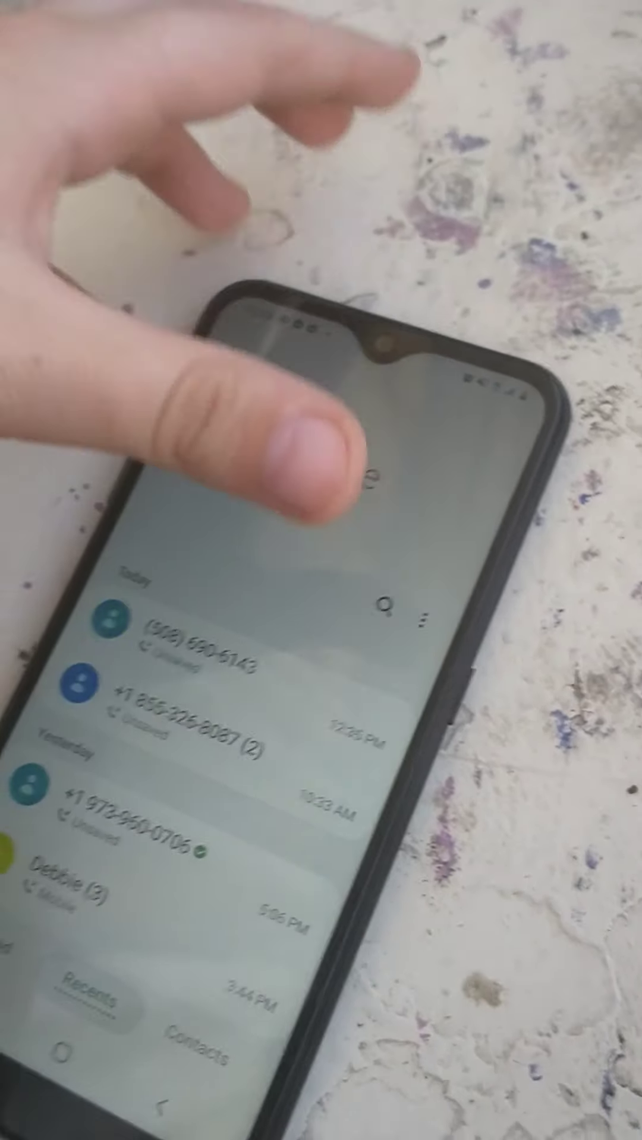